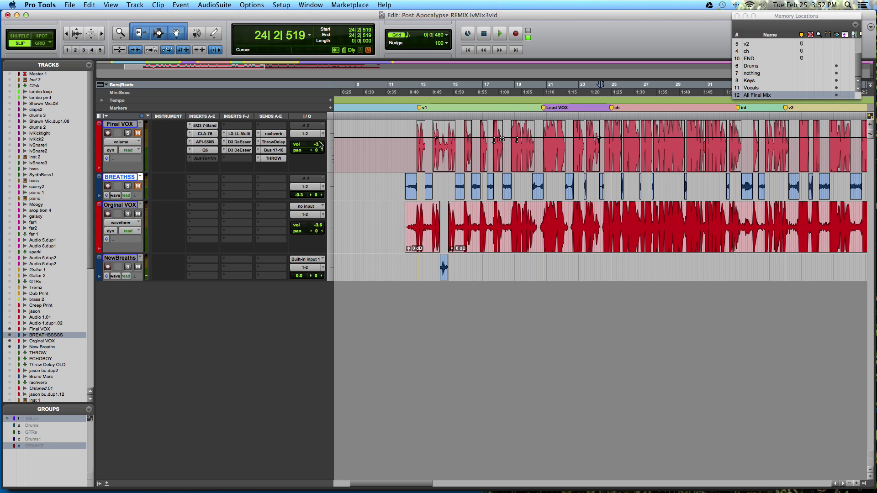
Play the Orginal VOX passage from about 24|2 to 26|4.
click(602, 214)
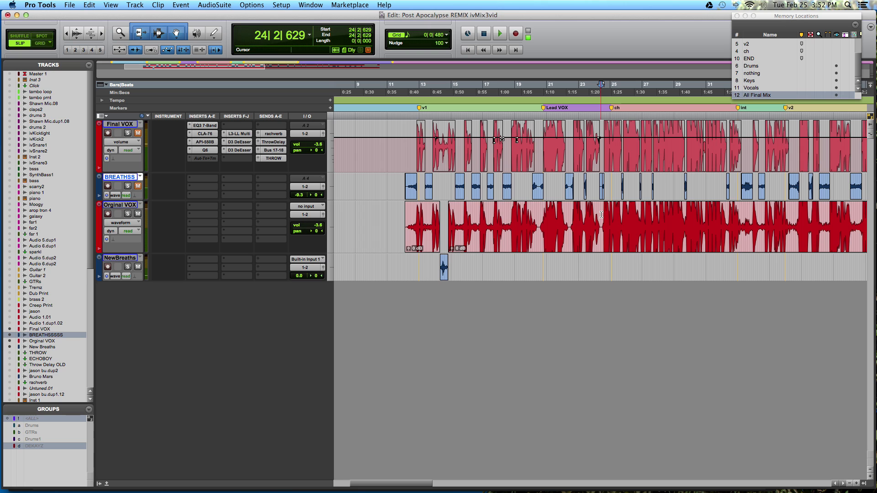
key(space)
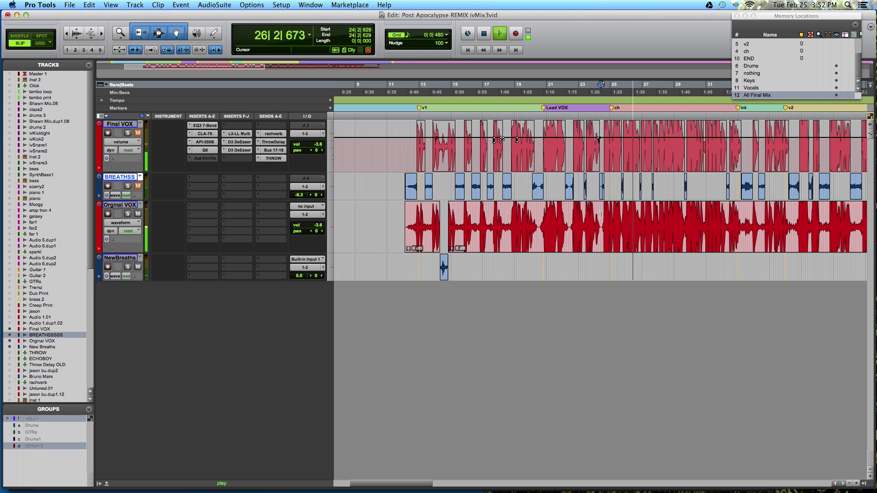
key(space)
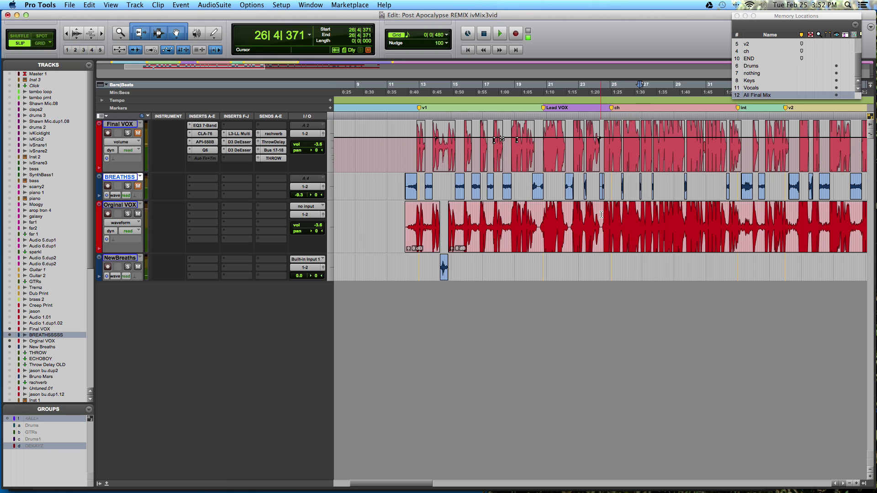
Select 24|2 to 26|4 on Orginal VOX, switch the mutes so only Final VOX and its breaths sound, and play it.
drag(602, 214, 641, 213)
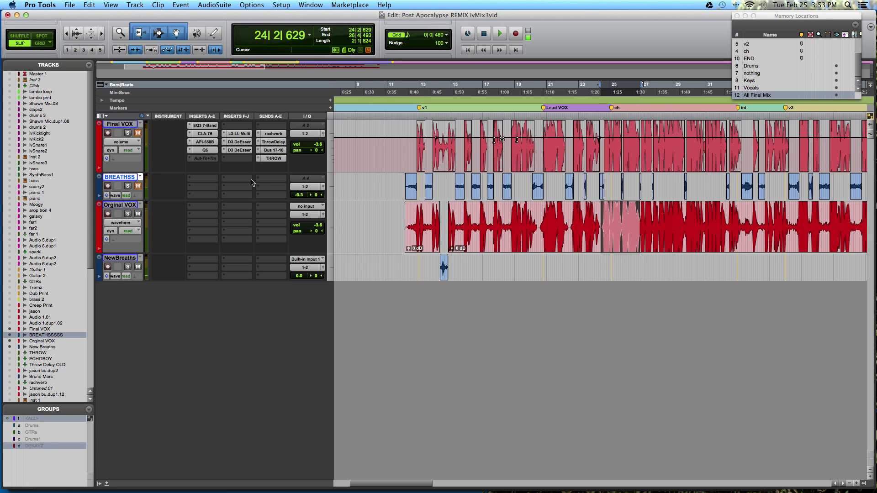
click(138, 214)
click(138, 186)
key(space)
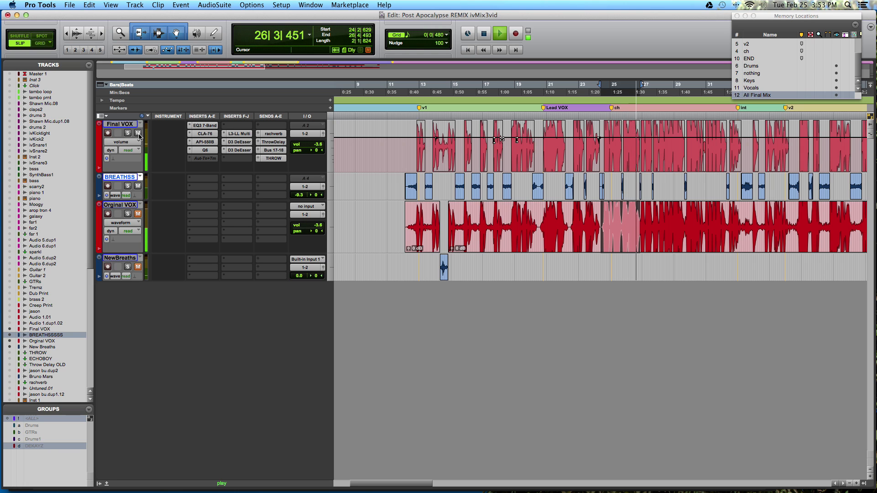
key(space)
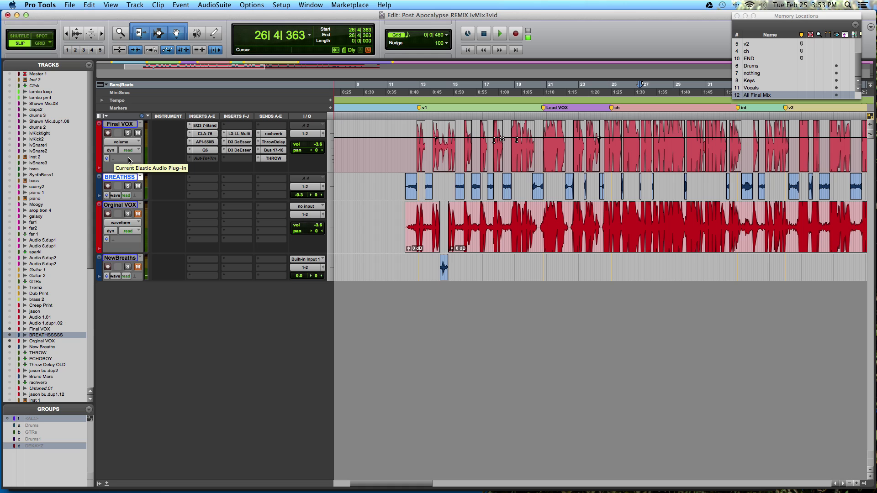
Insert the mono CLA-76 compressor in the first insert slot of the Orginal VOX track.
click(119, 205)
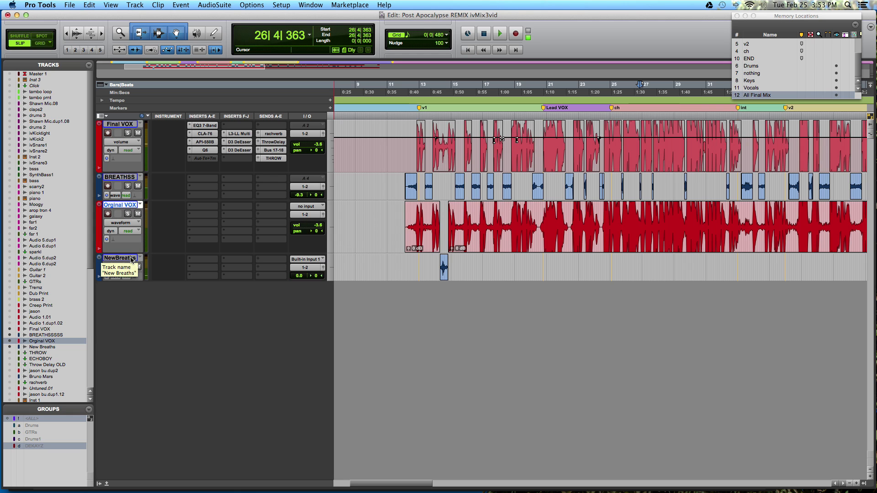
click(131, 260)
click(124, 206)
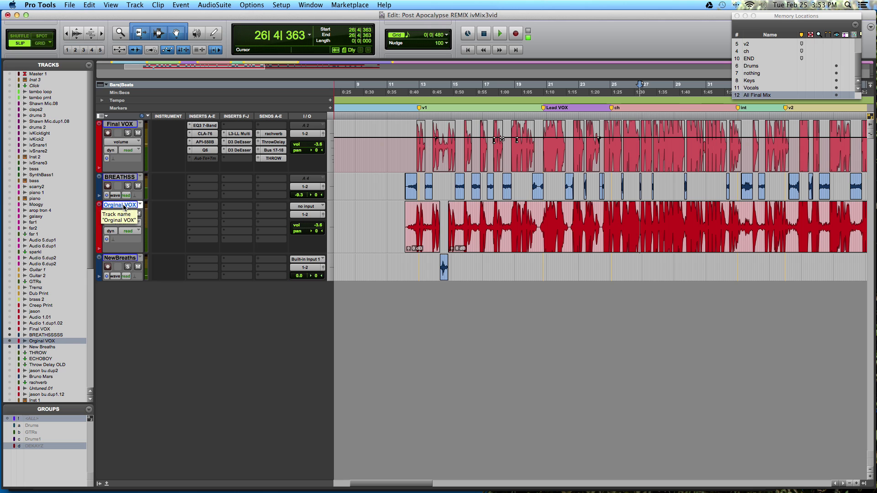
click(199, 206)
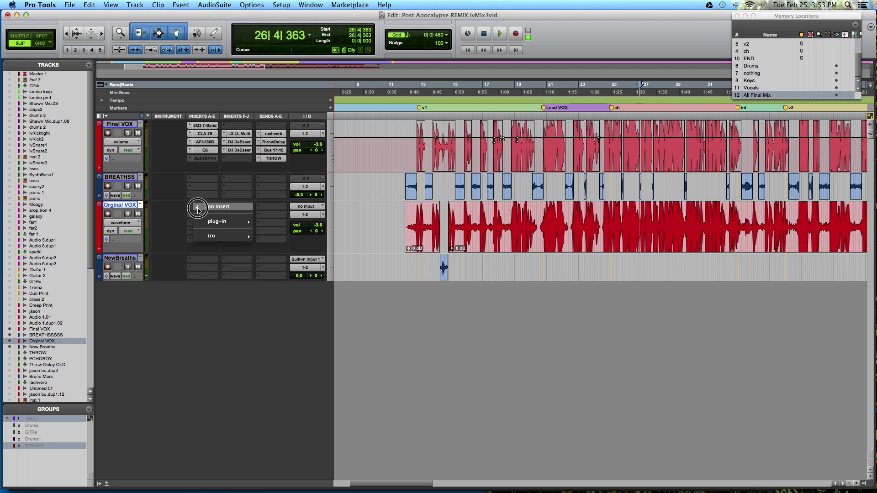
mouse_move(217, 223)
mouse_move(293, 230)
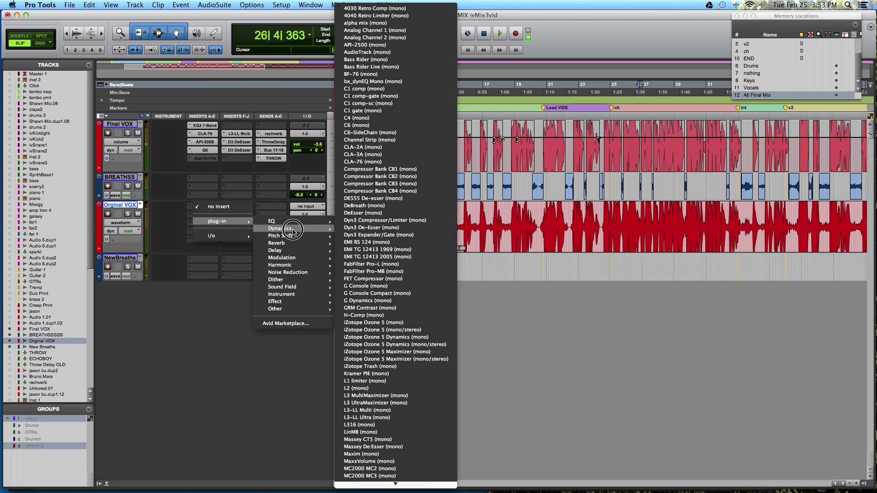
click(377, 162)
Raise the CLA-76 input, choose the Bluey revision and set the release to 7.00.
drag(314, 396, 314, 381)
click(481, 444)
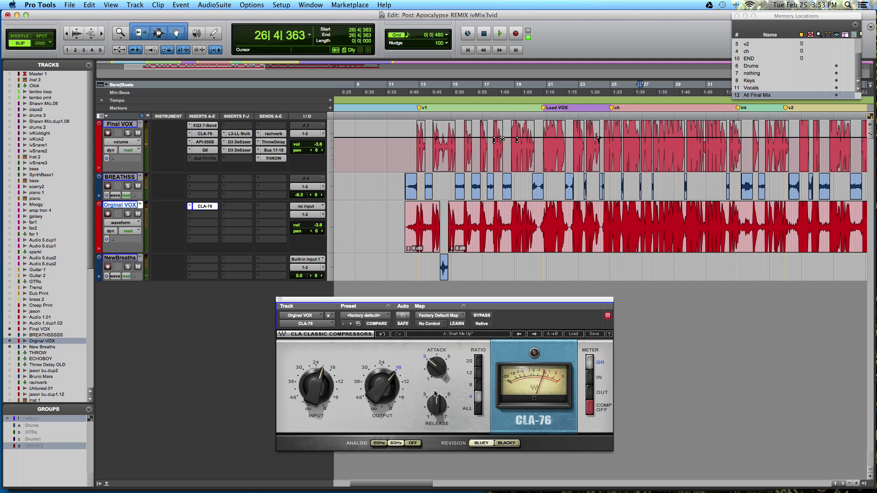
drag(442, 407, 442, 395)
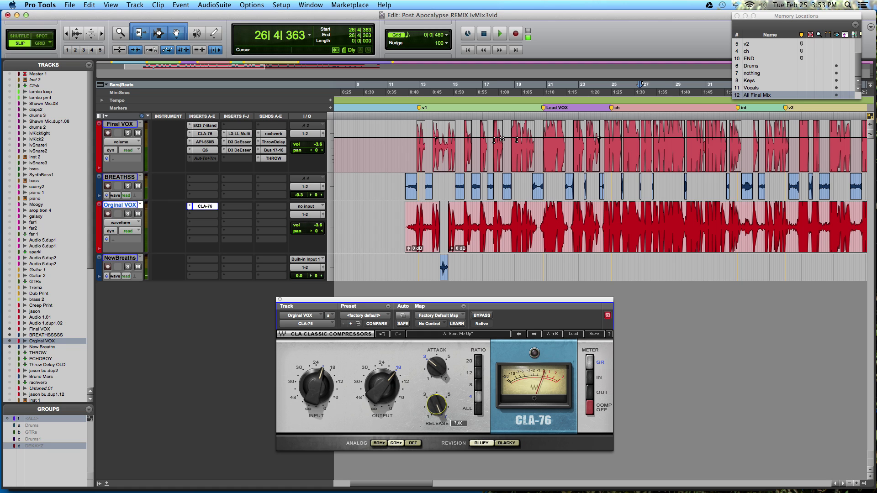
Solo the Orginal VOX track and play the compressed vocal from bar 12.
click(403, 207)
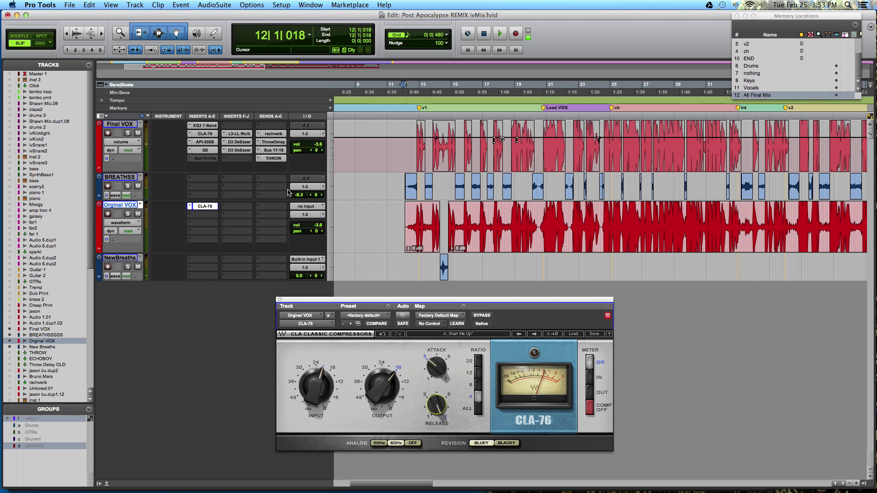
click(128, 214)
key(space)
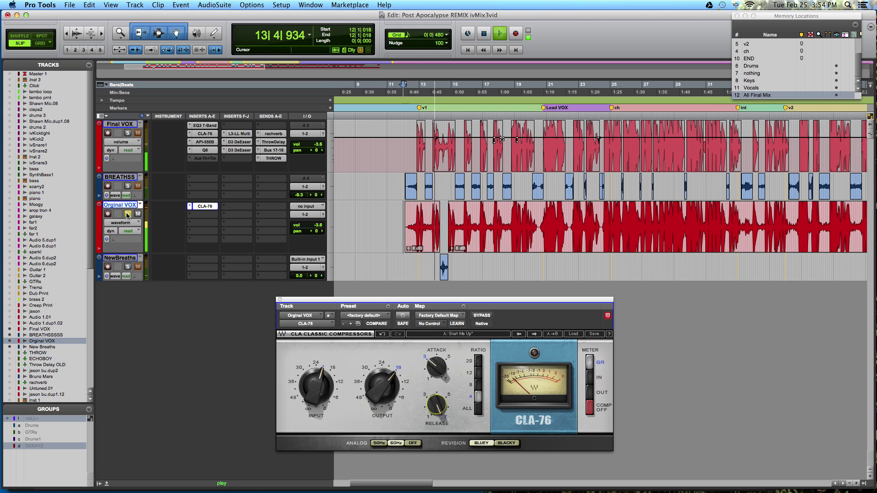
key(space)
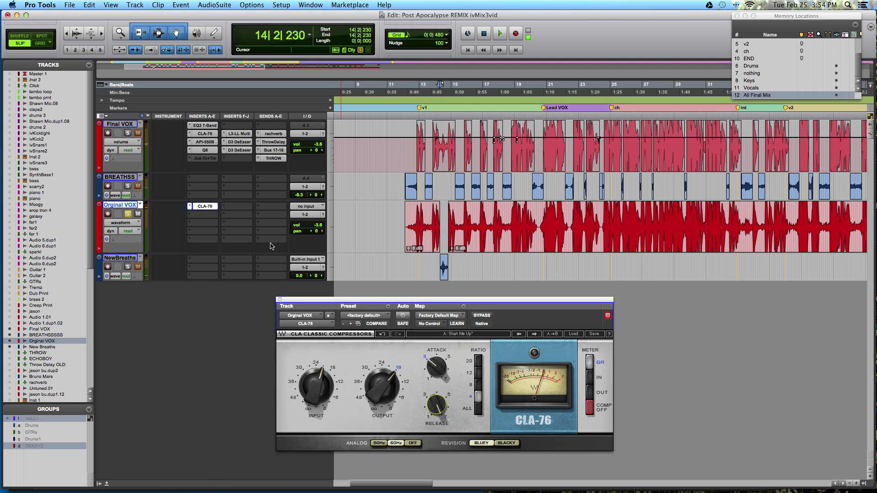
Separate the opening breath on Orginal VOX, from about 12|1 to the first phrase, and move it onto the New Breaths track.
click(429, 244)
key(t)
key(t)
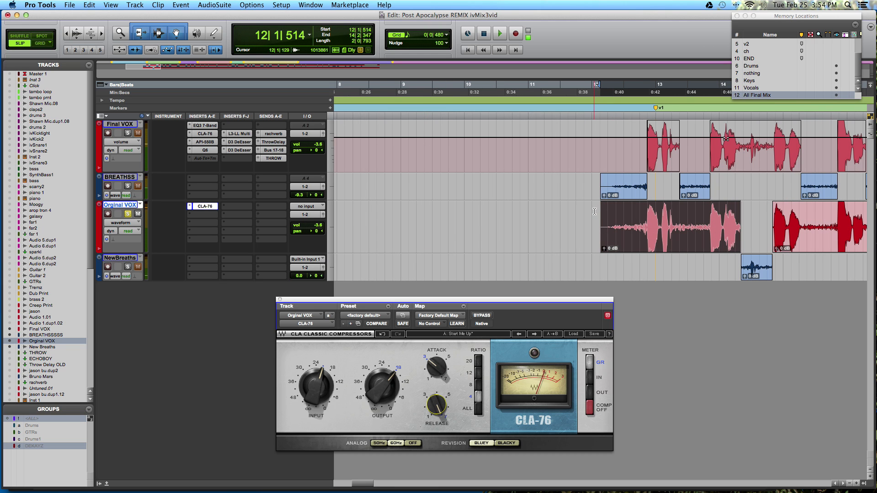
click(652, 215)
key(t)
key(t)
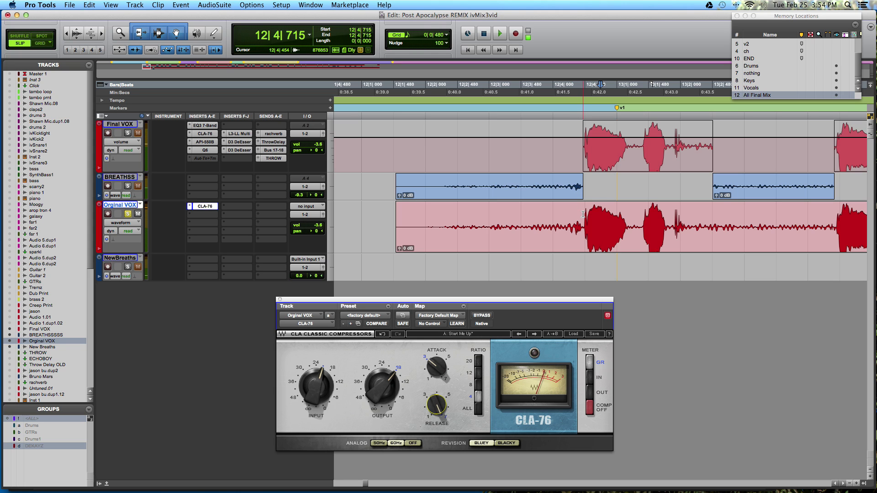
drag(584, 215, 384, 208)
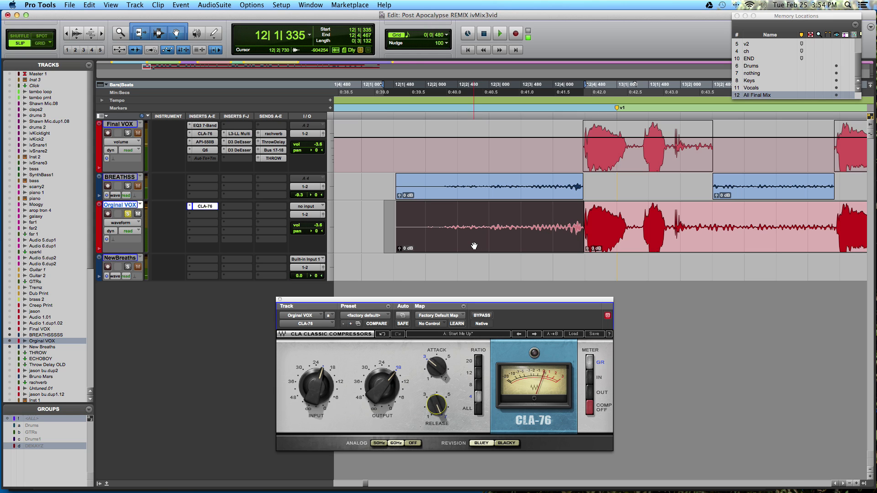
drag(474, 245, 471, 261)
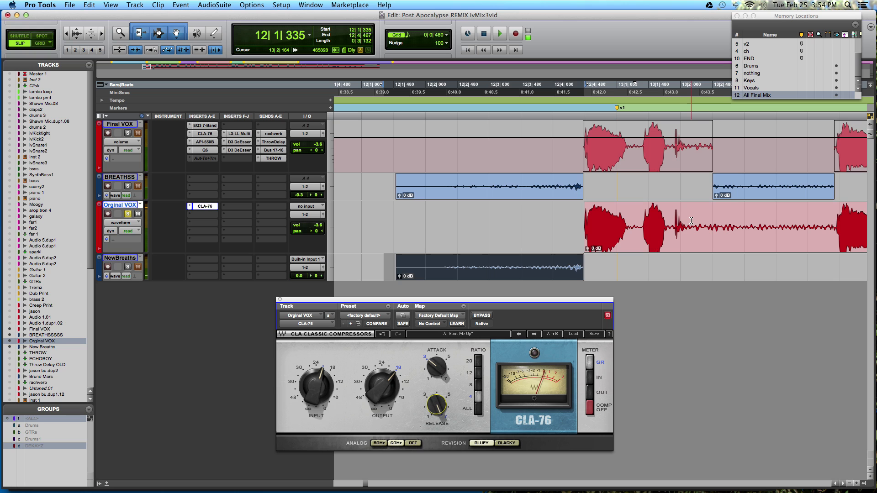
Separate the breath after the first phrase on Orginal VOX, from about 13|2 to 13|4, and move it onto New Breaths.
drag(692, 221, 835, 231)
key(super+e)
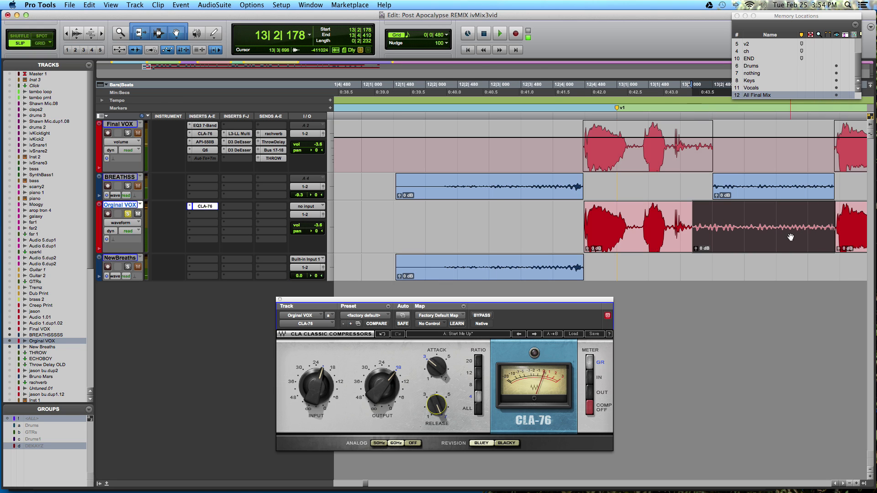
drag(761, 238, 750, 257)
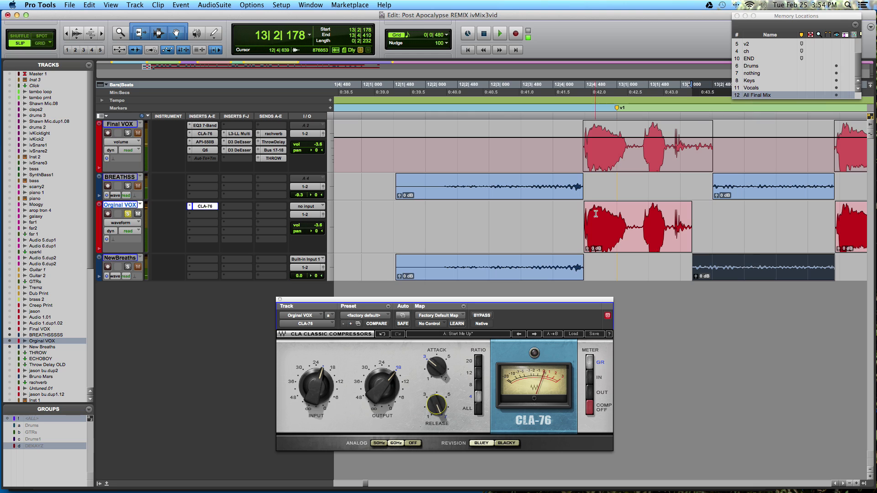
Play the edited vocal from just before the first phrase, starting at about 12|4.
click(565, 216)
key(space)
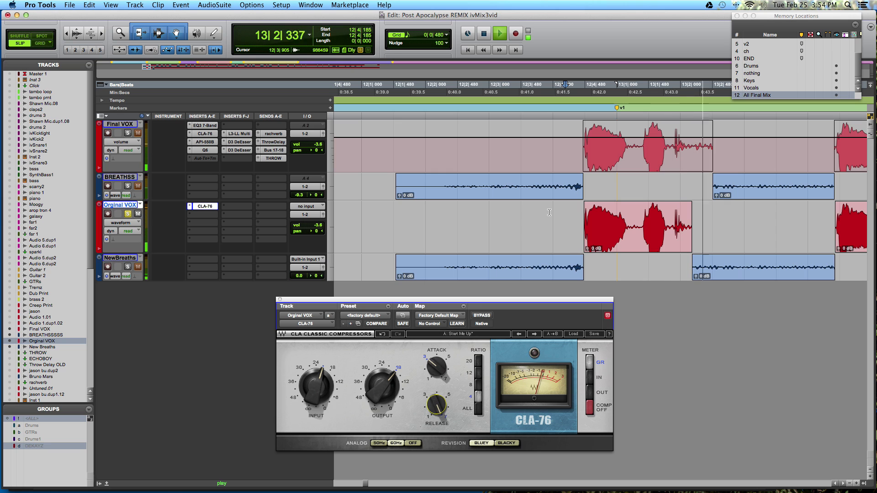
click(66, 34)
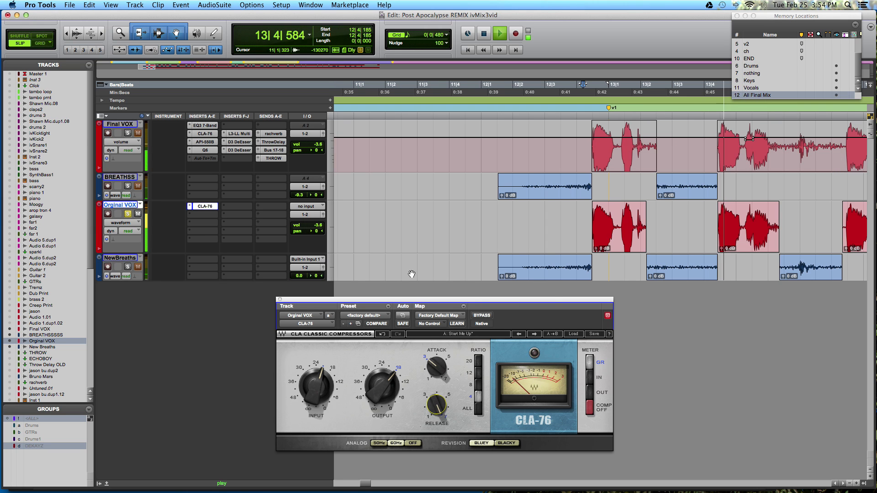
key(super+bracketleft)
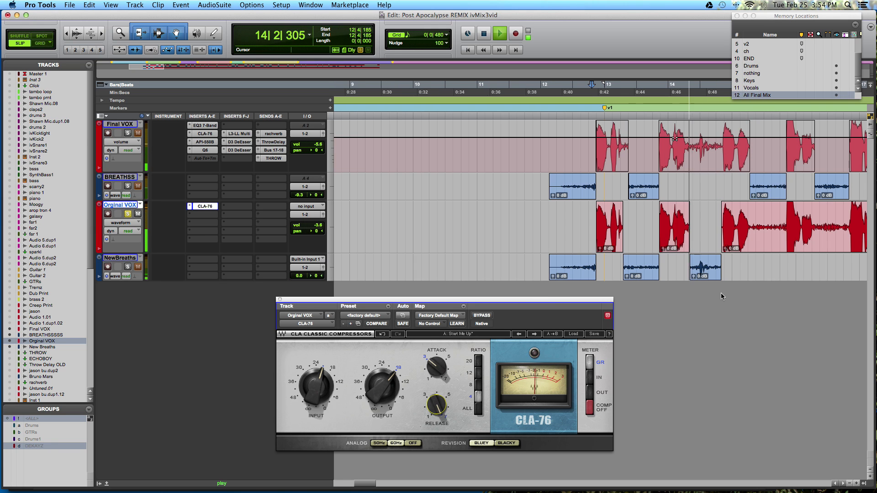
Separate the Orginal VOX breath from about 15|2 to 15|4 and move it onto the New Breaths track.
click(759, 246)
key(super+bracketright)
key(super+bracketright)
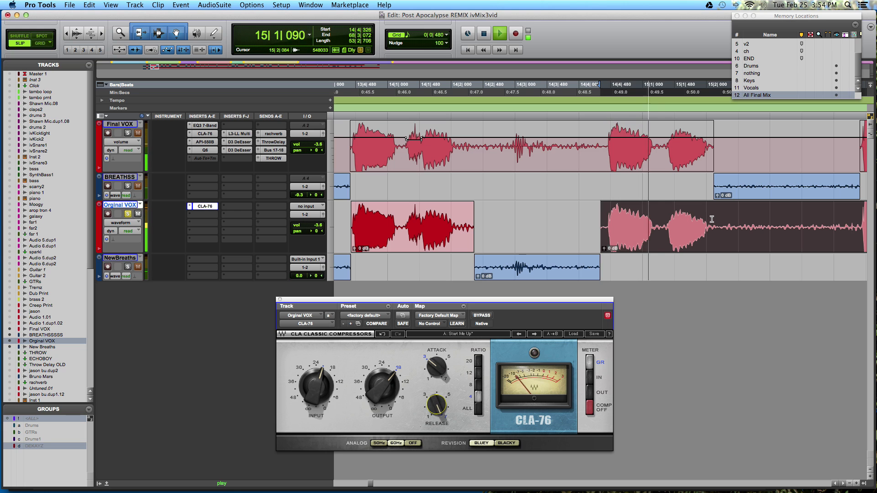
drag(722, 219, 795, 267)
key(super+bracketleft)
key(super+bracketleft)
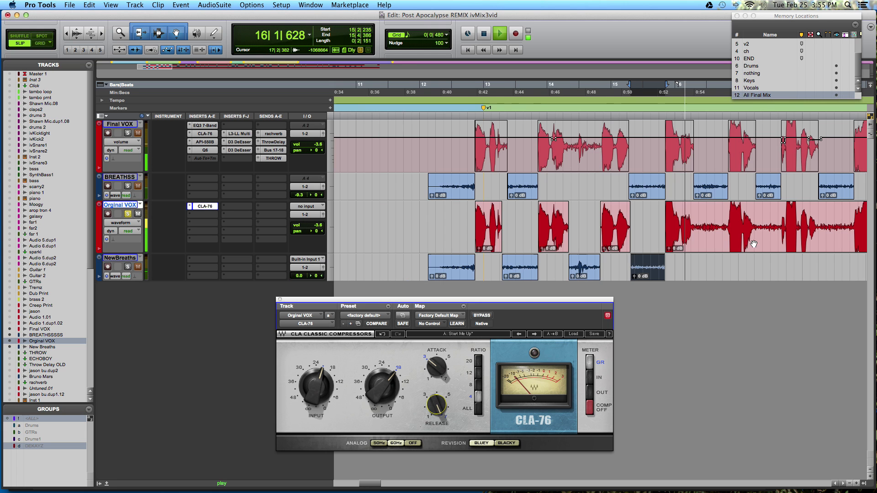
Separate the Orginal VOX breath from about 16|2 to 16|4 and move it onto the New Breaths track.
click(722, 223)
key(super+bracketright)
key(super+bracketright)
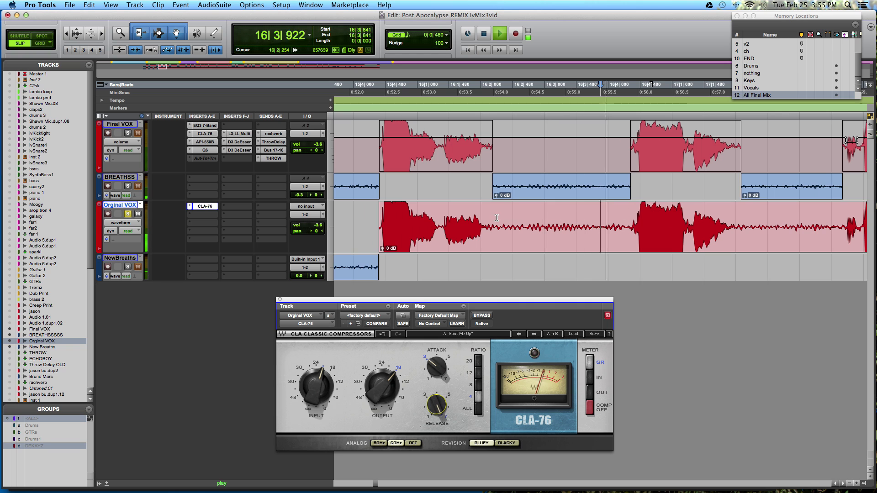
drag(494, 222, 632, 222)
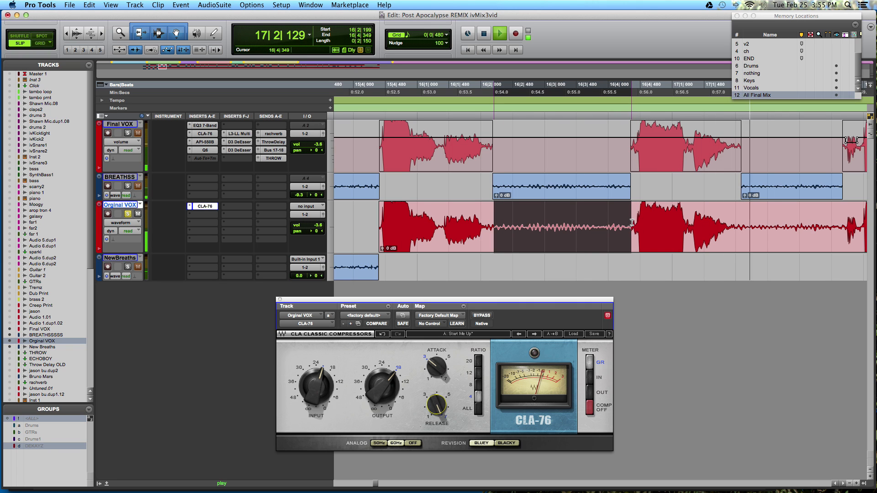
key(super+e)
drag(586, 247, 579, 259)
key(super+bracketleft)
key(super+bracketleft)
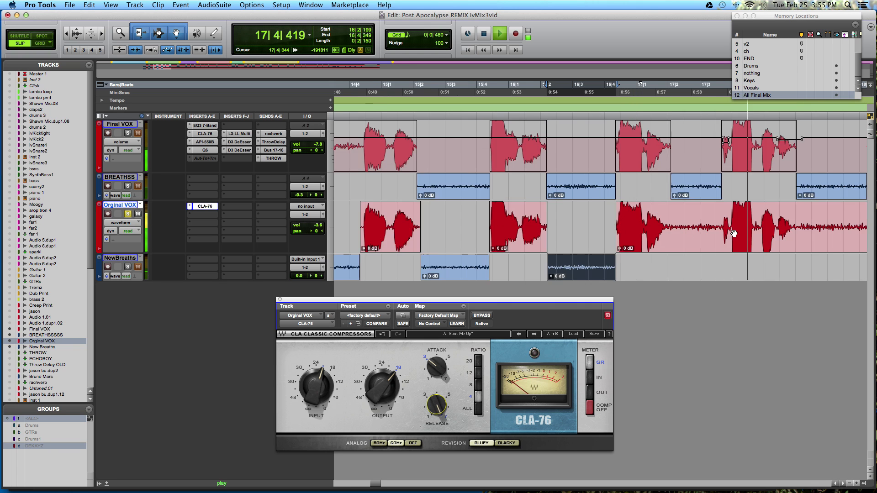
Stop playback, separate the Orginal VOX breath from about 17|1|940 to 17|3|698, and move it onto New Breaths.
key(space)
click(647, 214)
key(super+bracketright)
key(super+bracketright)
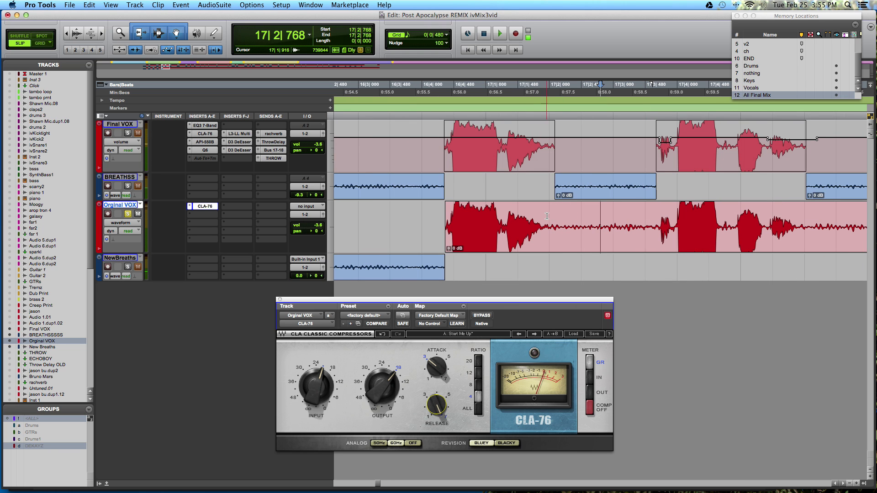
key(super+bracketleft)
key(super+bracketleft)
key(super+bracketleft)
key(super+bracketleft)
key(super+bracketright)
key(super+bracketright)
key(super+bracketright)
key(super+bracketright)
key(super+bracketright)
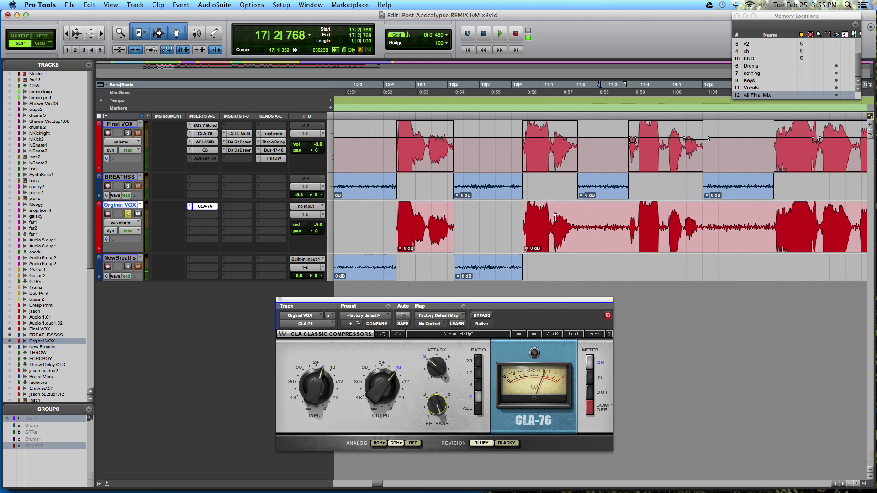
drag(496, 217, 718, 216)
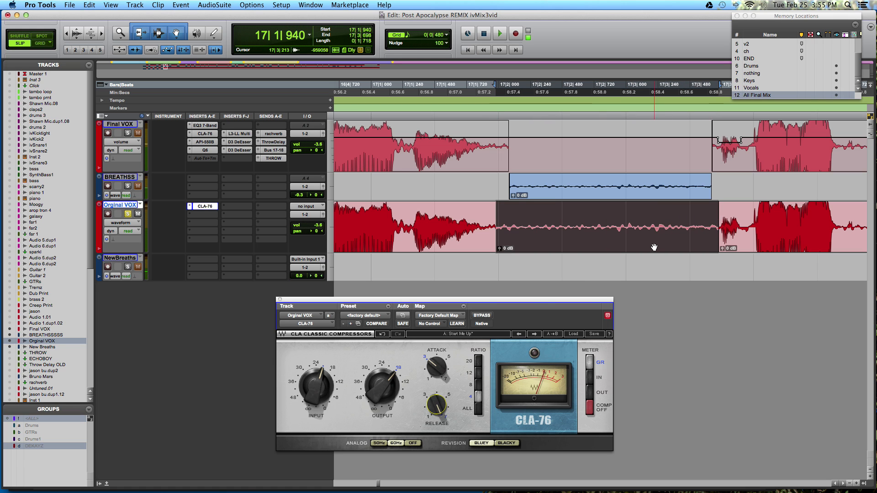
drag(652, 245, 646, 273)
key(super+bracketleft)
key(super+bracketleft)
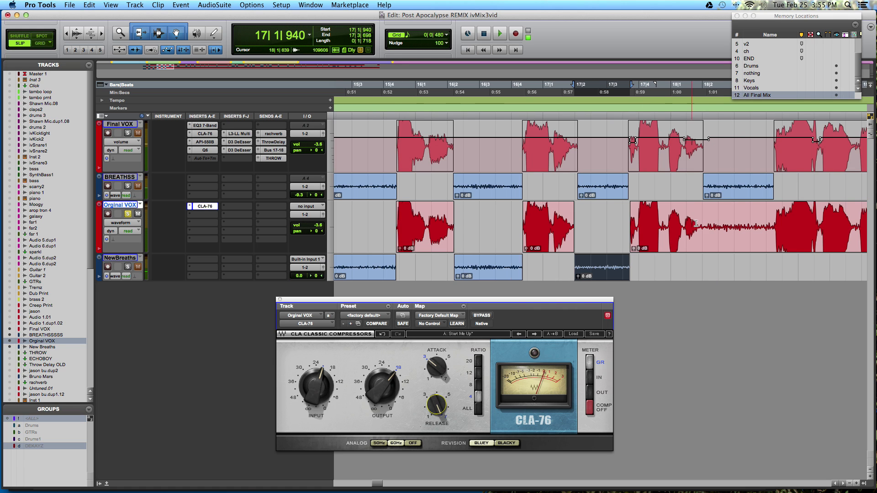
Separate the Orginal VOX breath from about 18|1|928 to 18|4|242 and move it onto the New Breaths track.
click(708, 218)
key(super+bracketright)
drag(589, 214, 734, 215)
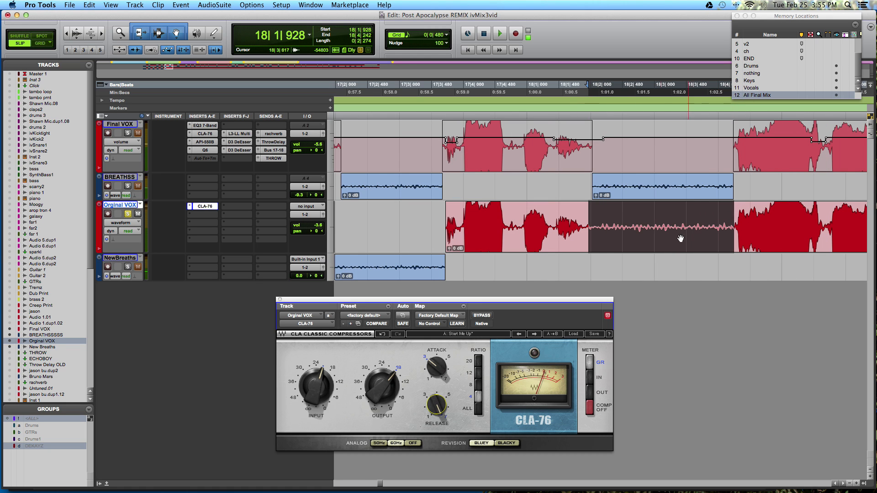
key(super+e)
drag(660, 244, 652, 266)
key(super+bracketleft)
key(super+bracketleft)
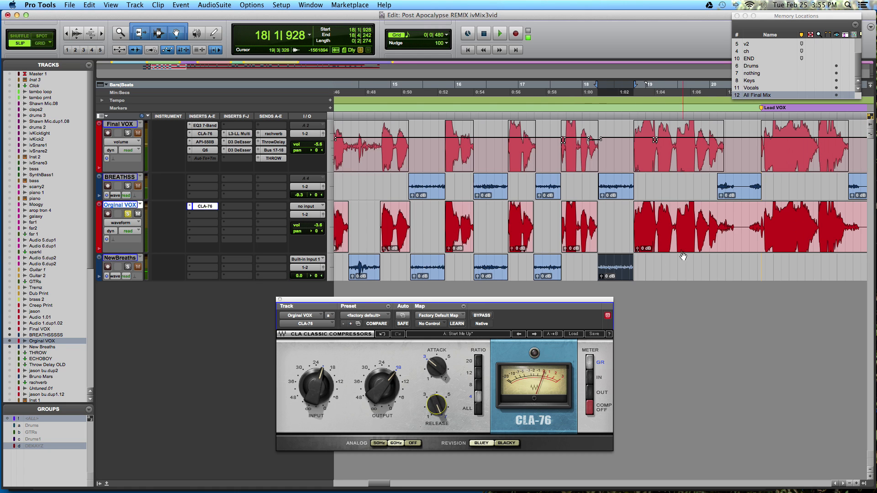
Separate the Orginal VOX breath from 20|1|538 to 20|4|224 and move it onto the New Breaths track.
click(726, 211)
key(super+bracketright)
key(super+bracketright)
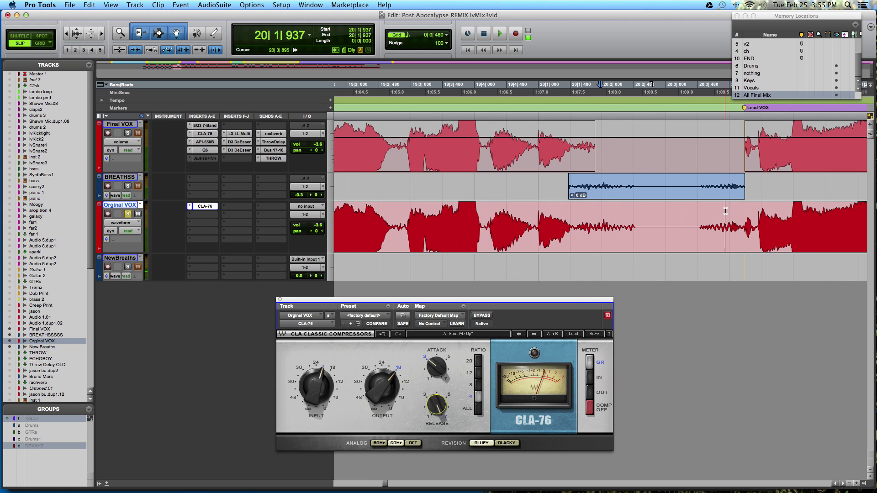
drag(574, 210, 745, 207)
key(super+e)
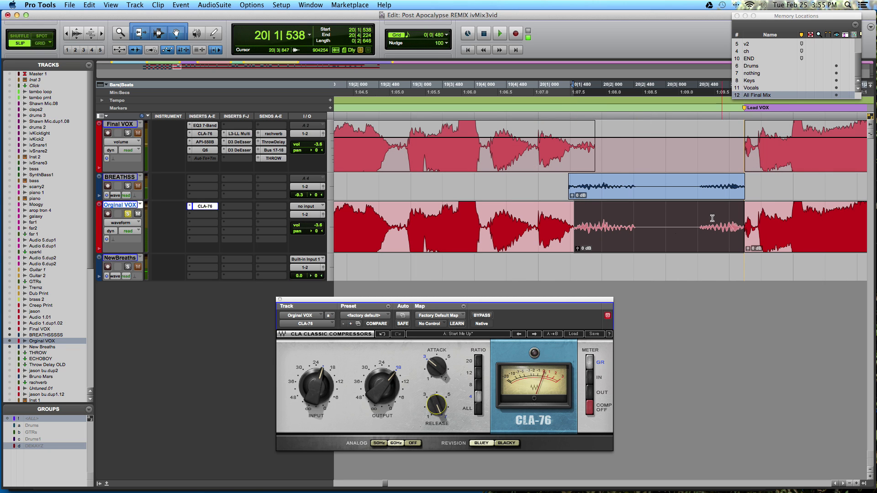
drag(657, 242, 658, 263)
key(r)
key(r)
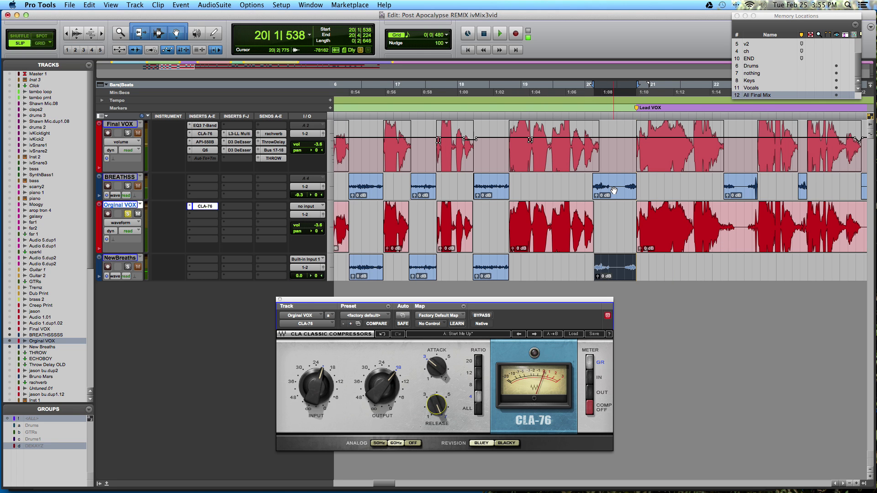
Turn off solo on Orginal VOX and open the first D3 DeEsser insert on Final VOX.
key(r)
click(666, 217)
key(r)
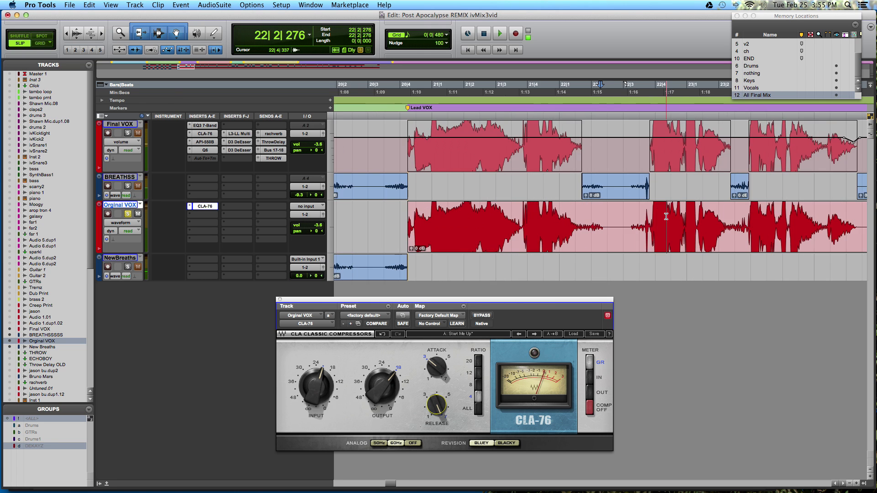
key(r)
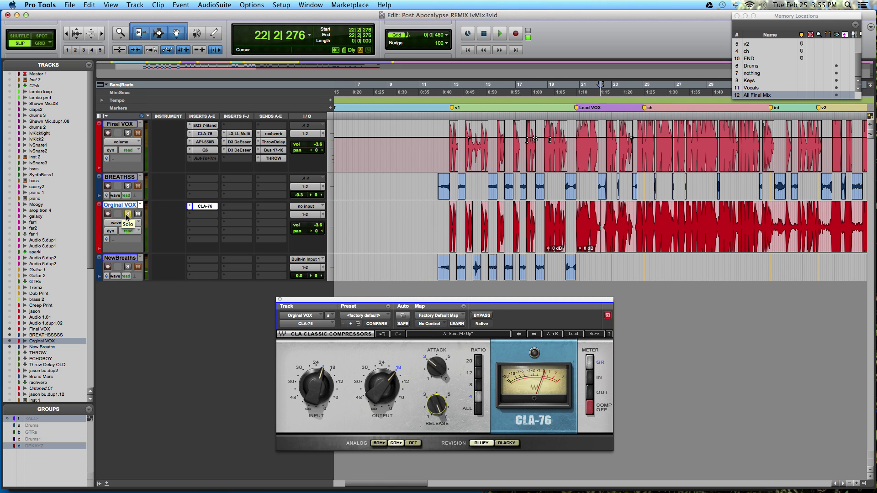
click(241, 143)
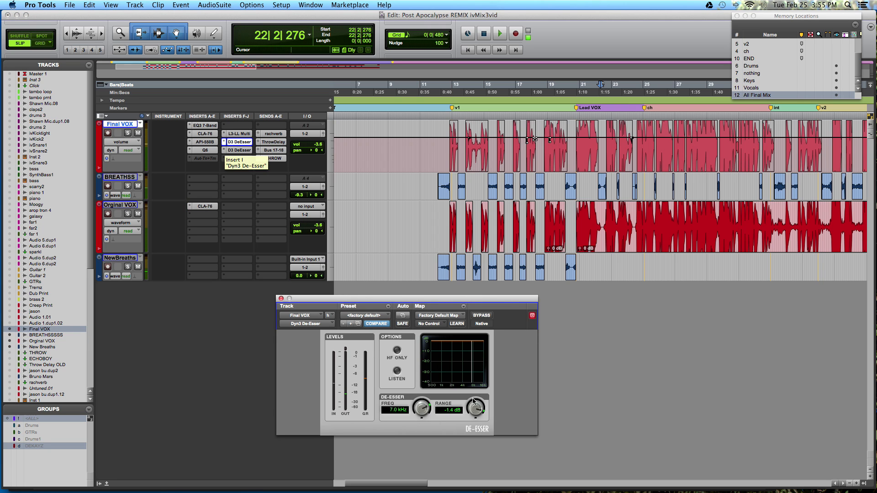
Solo Final VOX and inspect its volume automation dip around 14|1|482.
click(471, 144)
click(470, 145)
key(t)
key(t)
key(t)
key(t)
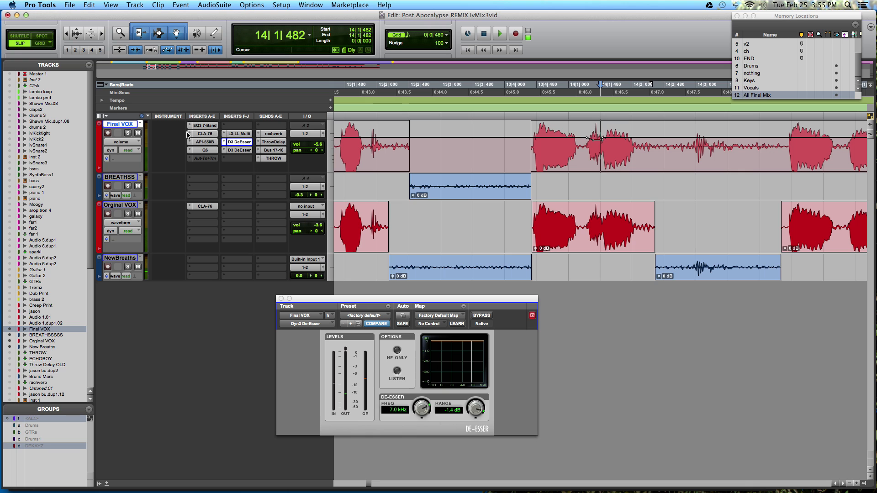
key(t)
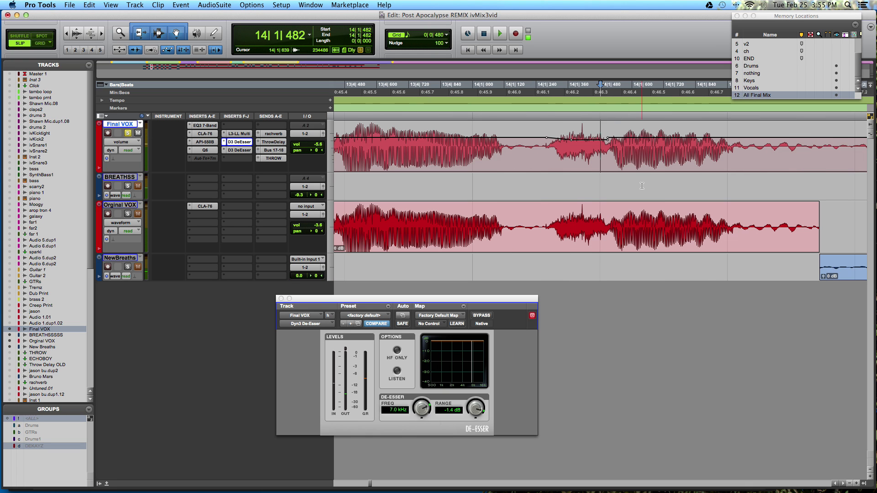
Play the soloed Final VOX from 12|4|330 through the volume dip at 14|1, and stop playback.
key(r)
key(r)
key(r)
key(r)
key(r)
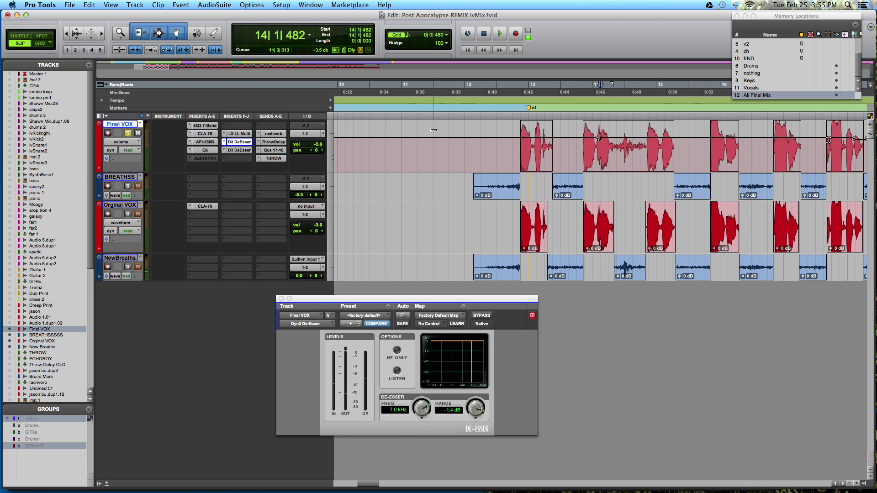
click(518, 144)
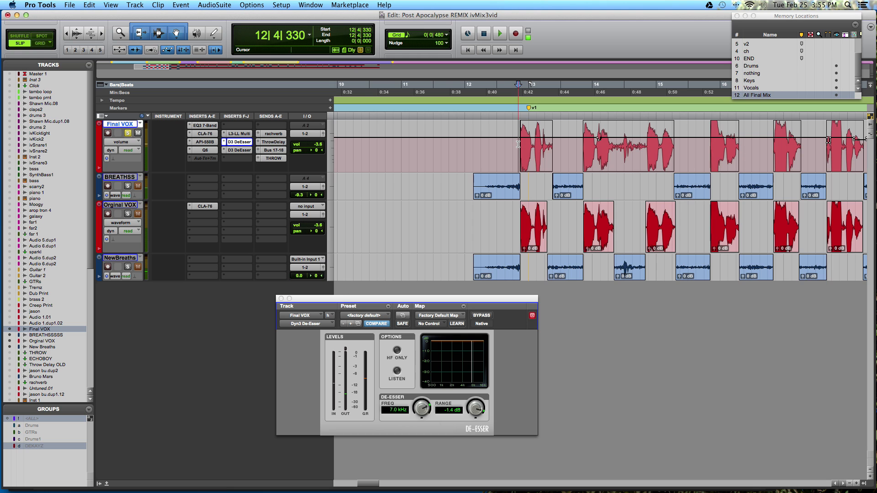
key(space)
key(t)
key(t)
key(t)
key(r)
key(r)
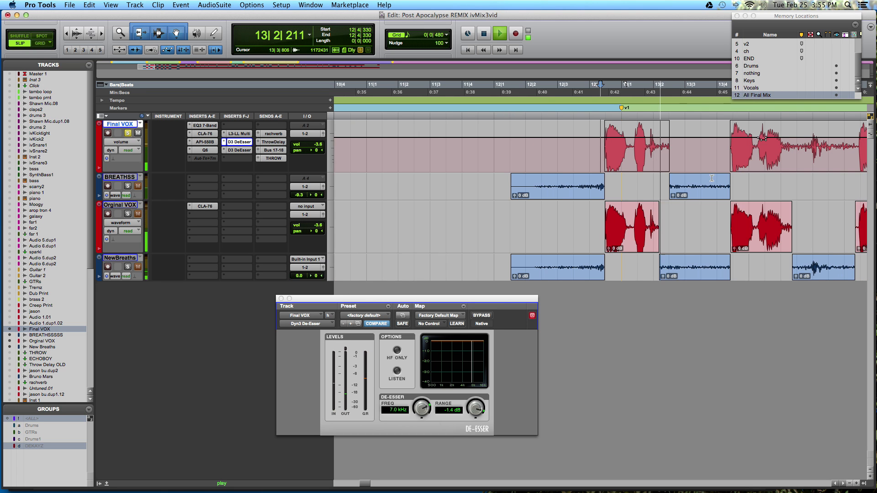
key(t)
key(t)
key(t)
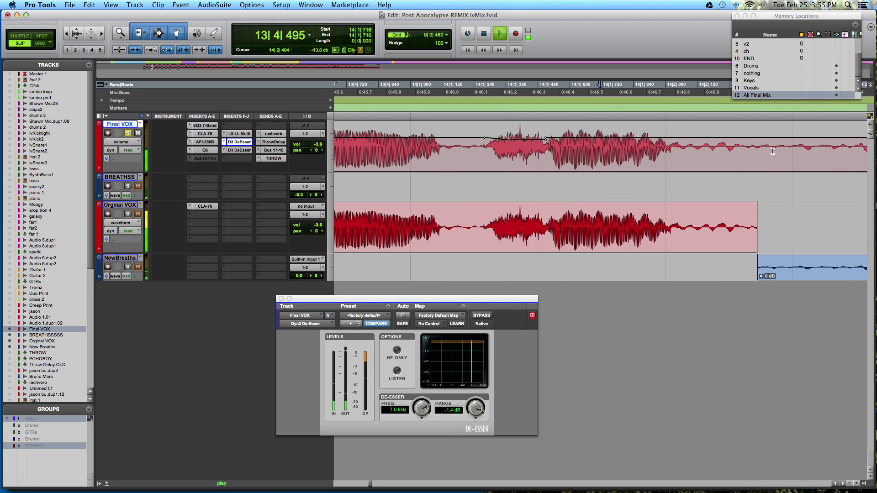
key(space)
Select the Final VOX volume automation dip from 14|1|274 to 14|1|519 to examine it.
click(525, 143)
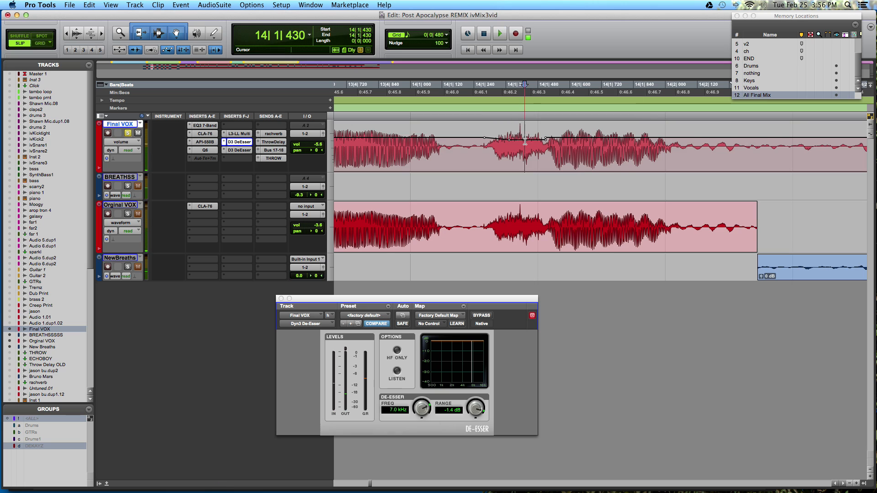
key(t)
key(t)
drag(541, 142, 694, 156)
Play the soloed Final VOX from 15|4|245 to hear the edited phrases.
key(r)
key(r)
key(r)
key(r)
key(r)
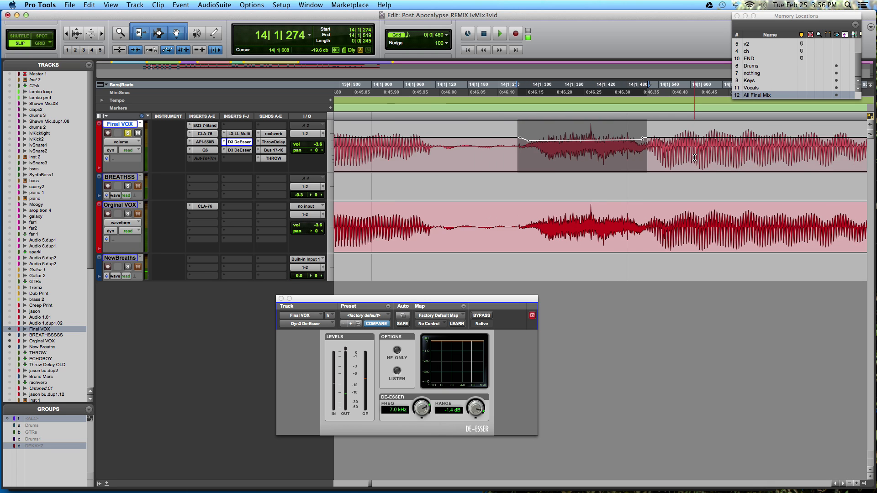
key(r)
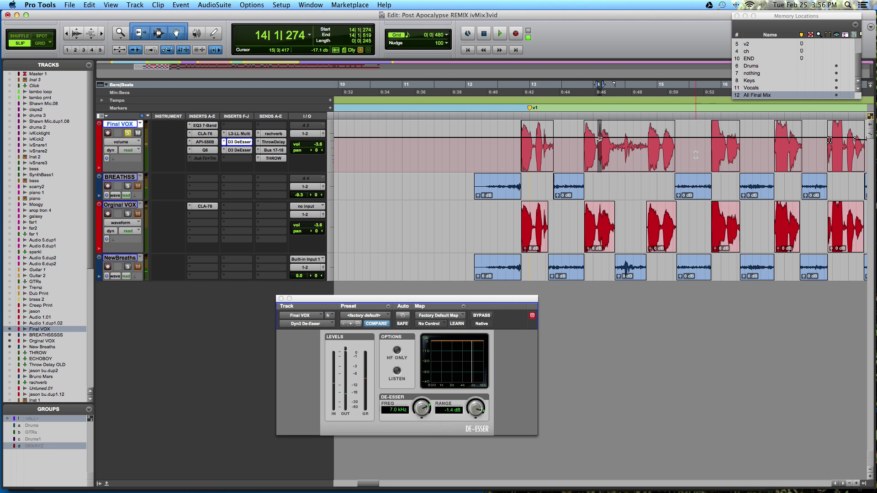
click(728, 151)
key(t)
key(t)
key(t)
click(475, 141)
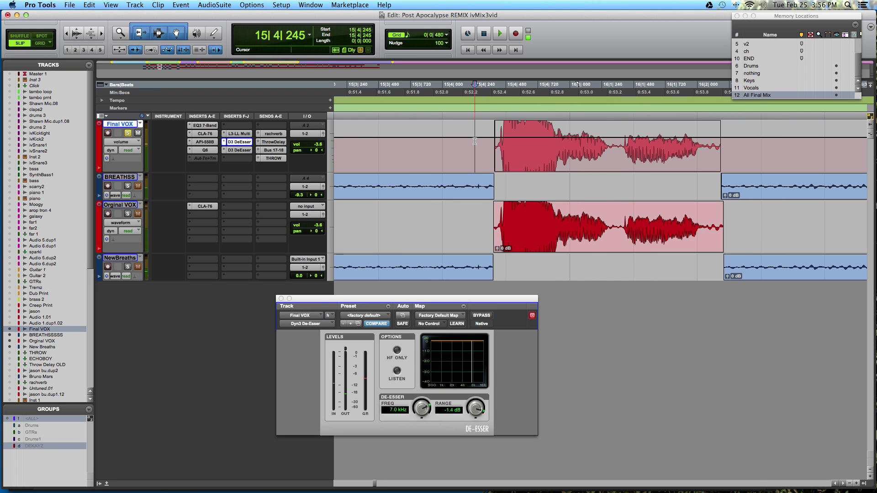
key(space)
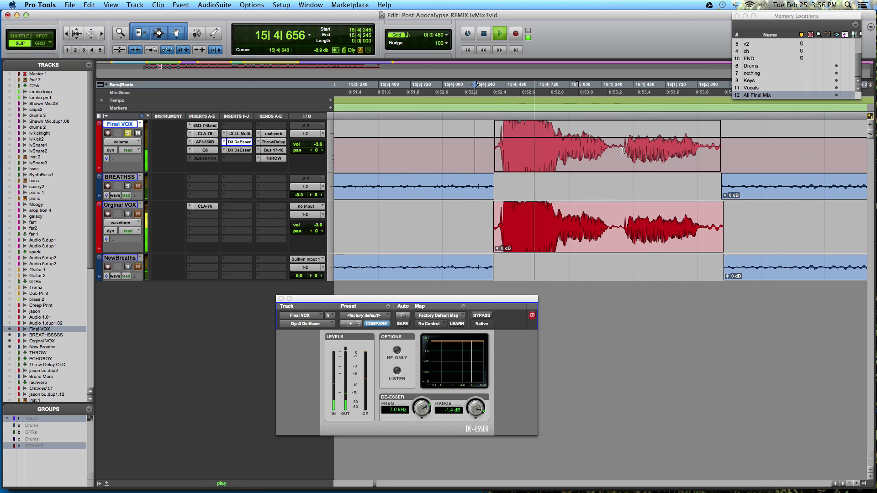
key(r)
key(r)
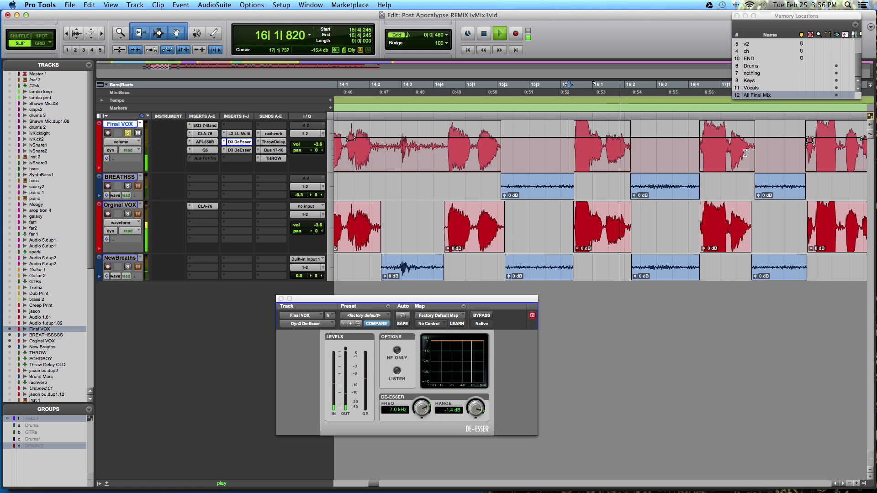
Examine the Final VOX volume automation dips near 17|3|784 and 18|1|529 during playback.
click(810, 147)
key(r)
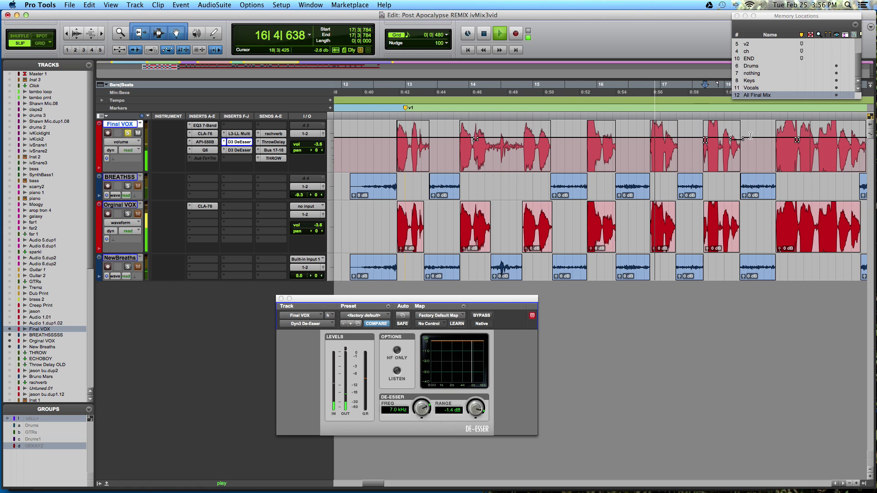
click(725, 148)
key(t)
key(t)
key(t)
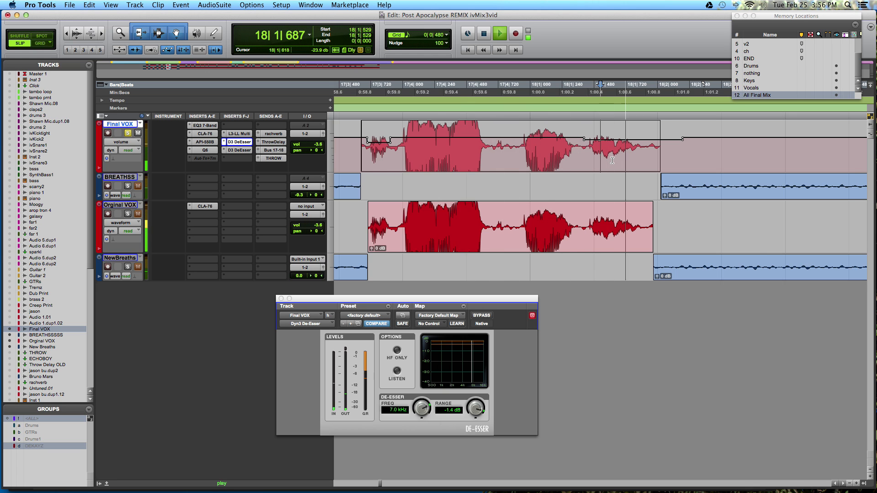
Examine the Final VOX volume automation dip around 19|1|485 while playback continues.
key(r)
key(r)
key(t)
key(t)
key(t)
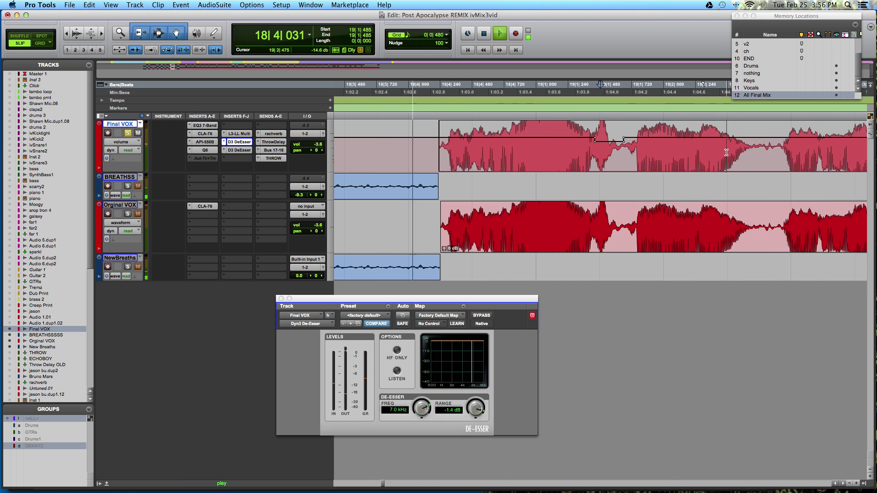
key(r)
key(r)
key(r)
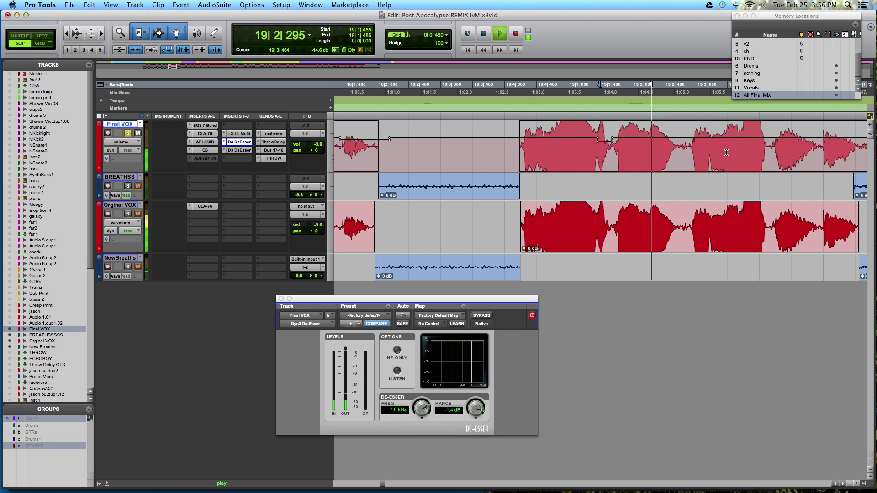
Stop playback and select the Final VOX volume automation dip from 20|1|568 to 20|1|918.
key(t)
key(t)
key(t)
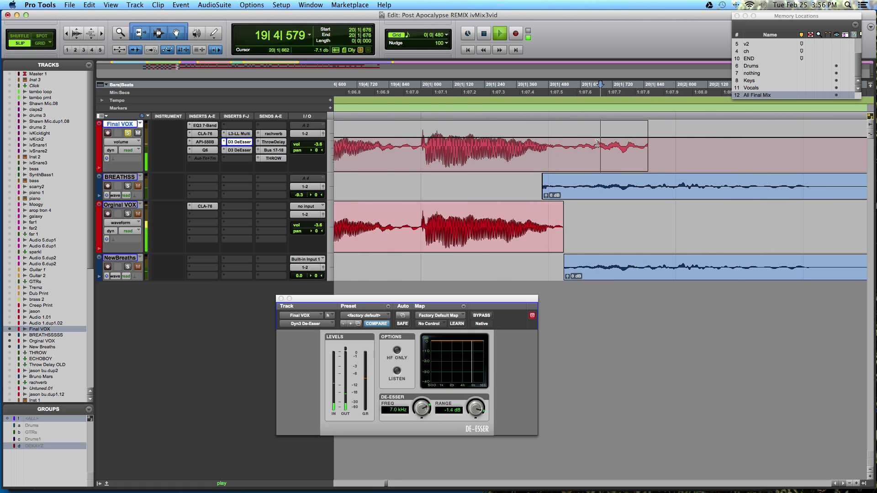
key(space)
drag(572, 143, 640, 131)
key(r)
key(r)
key(r)
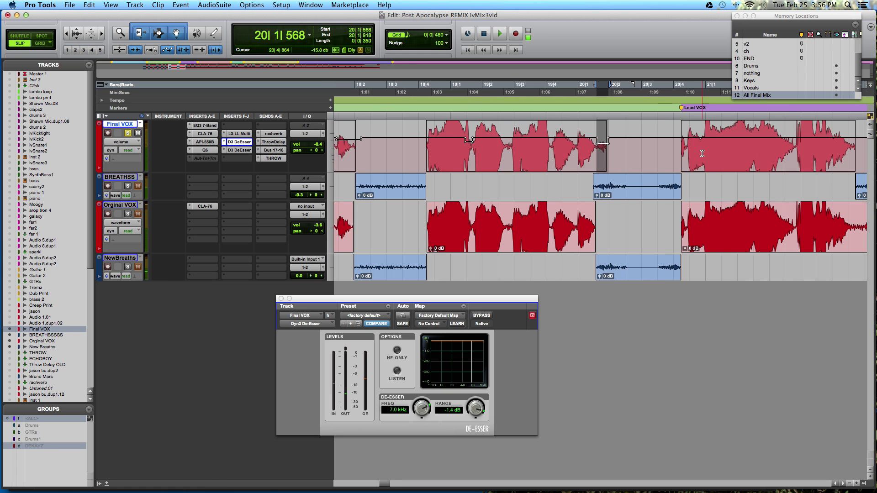
click(699, 152)
key(t)
key(t)
key(r)
key(r)
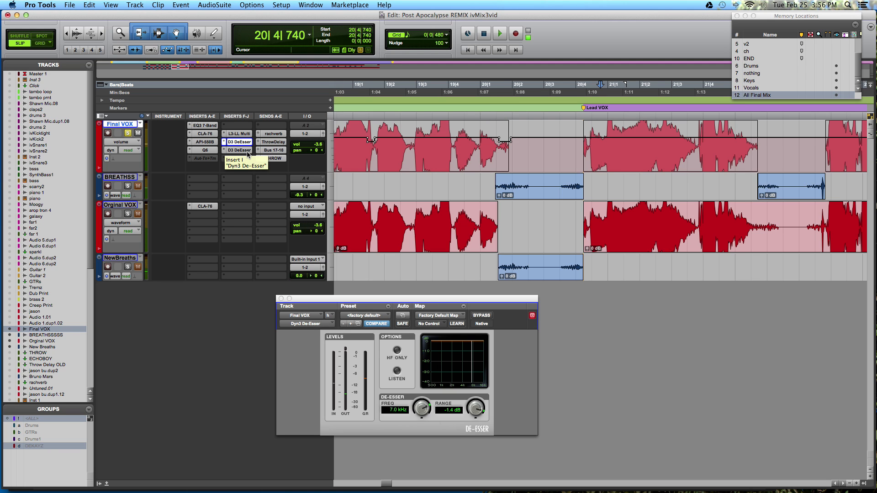
Select all clips on the four vocal and breath tracks from 9|2|894 to 70|3|317 and apply centered, equal-power 2 ms batch fades.
key(r)
key(r)
key(r)
key(r)
key(r)
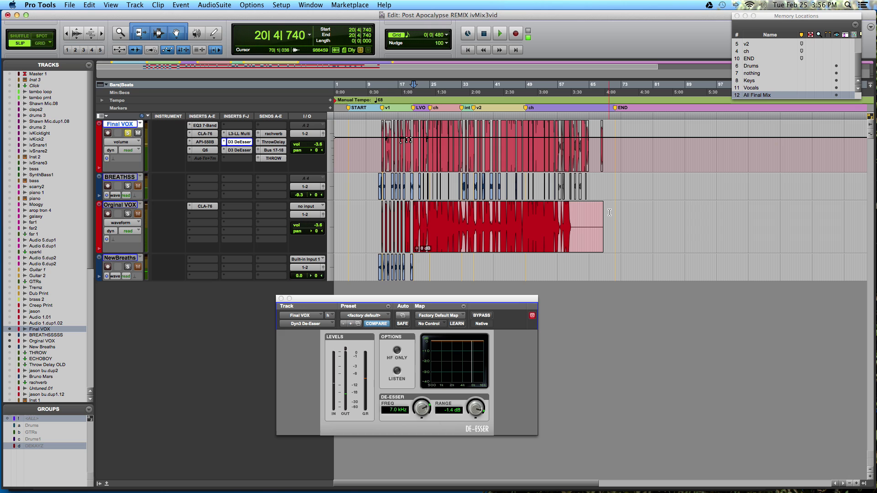
drag(609, 212, 371, 146)
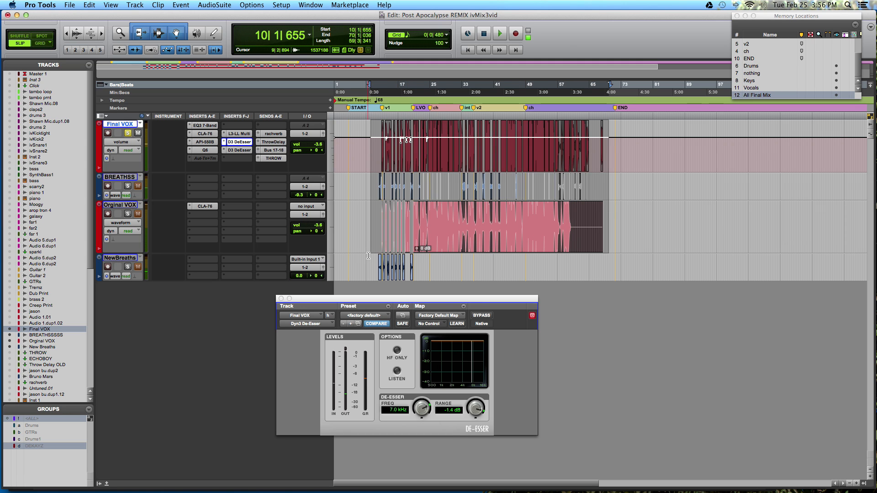
drag(368, 256, 611, 133)
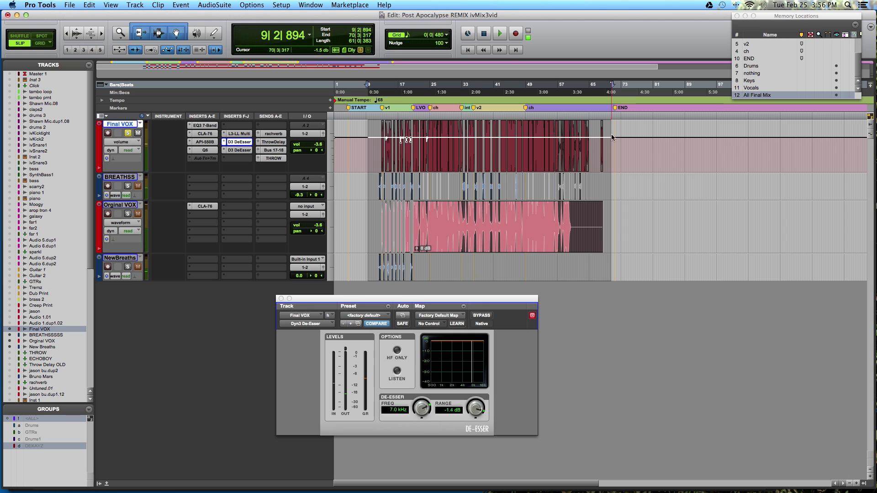
key(super+f)
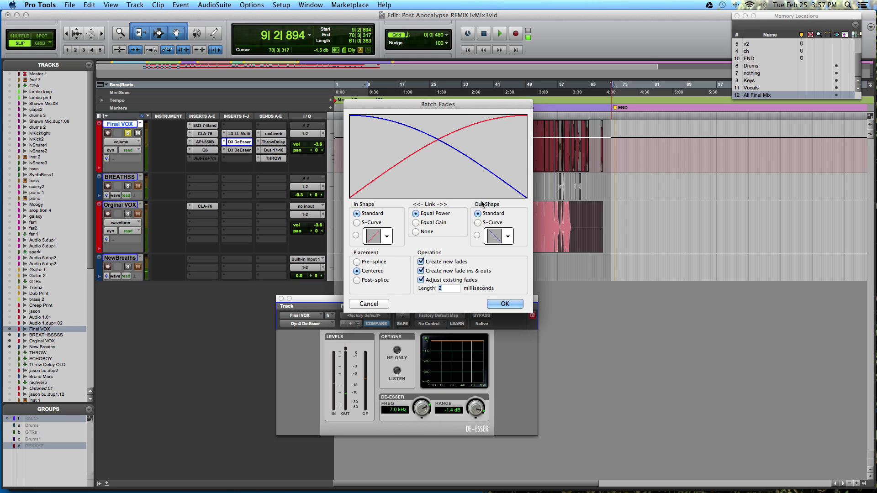
click(504, 303)
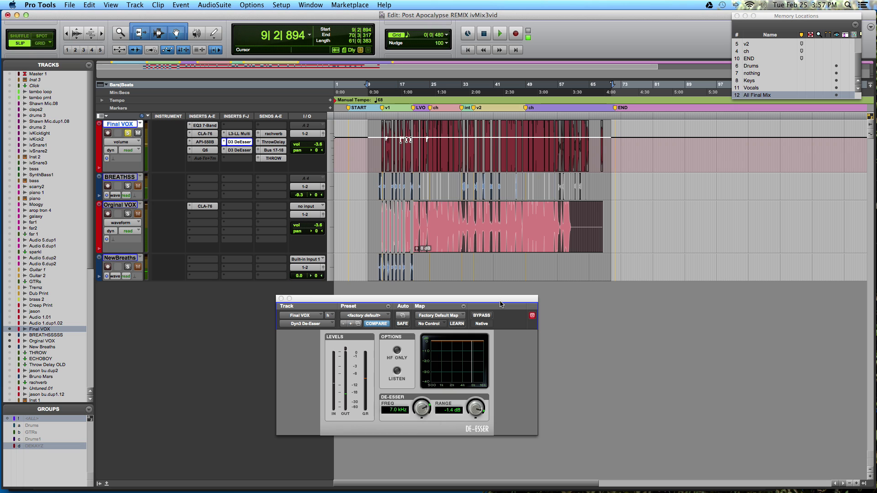
Examine the new fades at the start of the first Orginal VOX clip, at 12|4|467.
key(t)
key(t)
key(t)
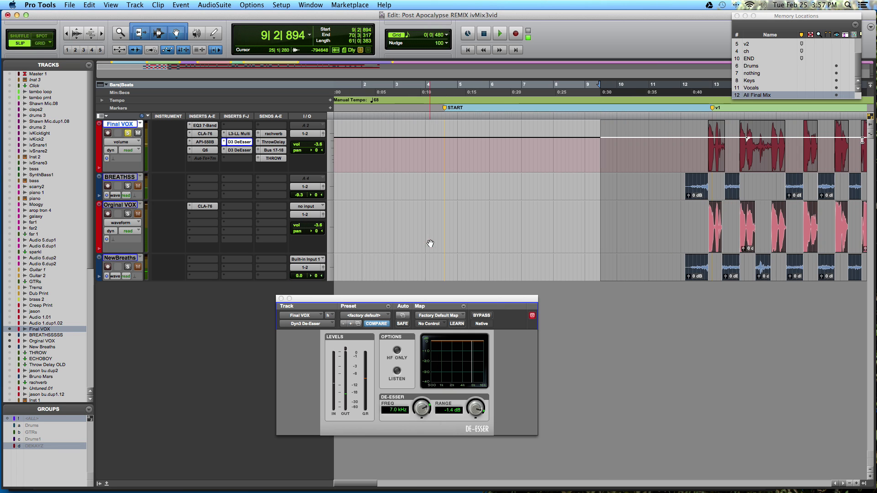
click(718, 221)
key(t)
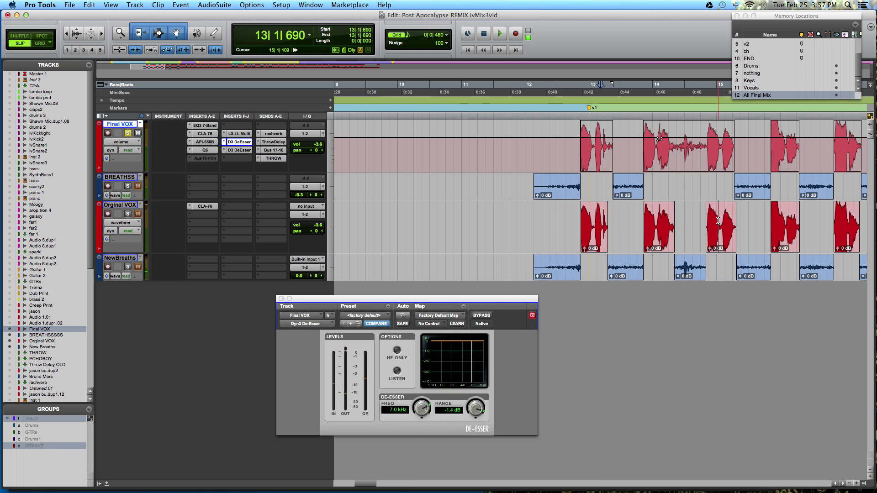
click(598, 243)
key(t)
key(t)
key(t)
key(t)
key(t)
key(t)
key(t)
key(t)
key(t)
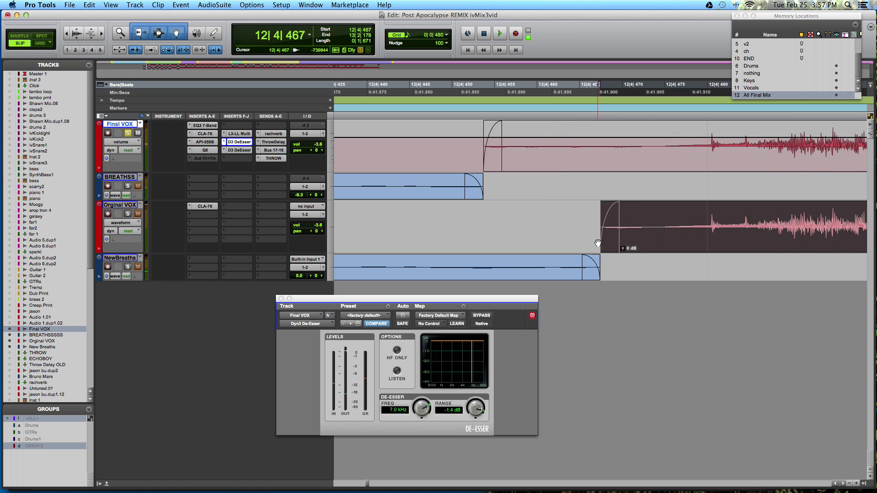
Return to the full song view and turn off solo on Final VOX.
key(r)
key(r)
key(r)
key(r)
key(r)
key(r)
key(r)
key(r)
key(r)
key(r)
key(r)
key(r)
key(r)
key(r)
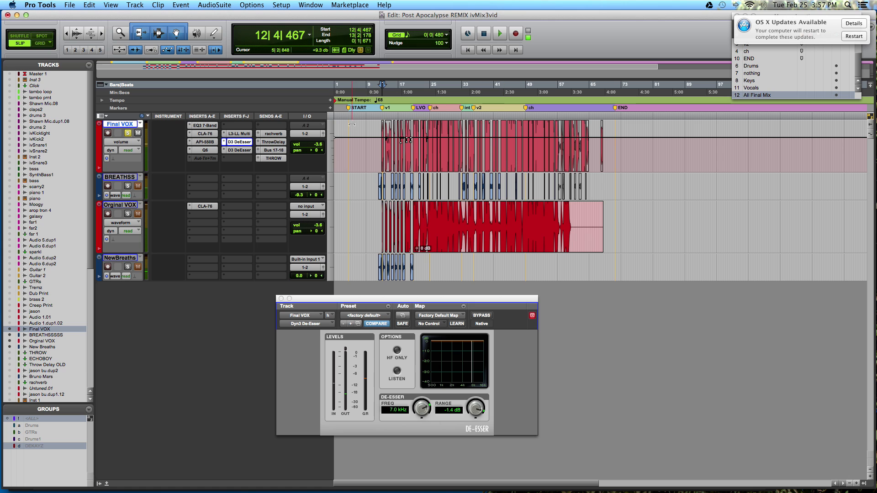
click(128, 133)
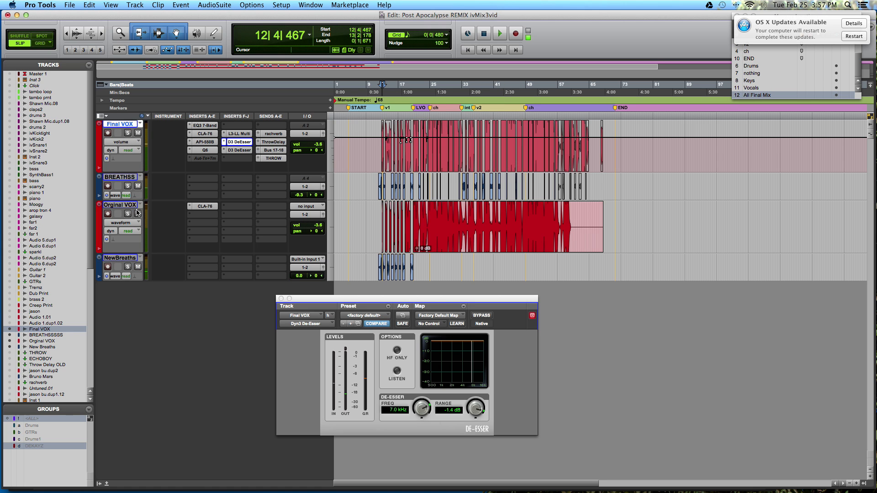